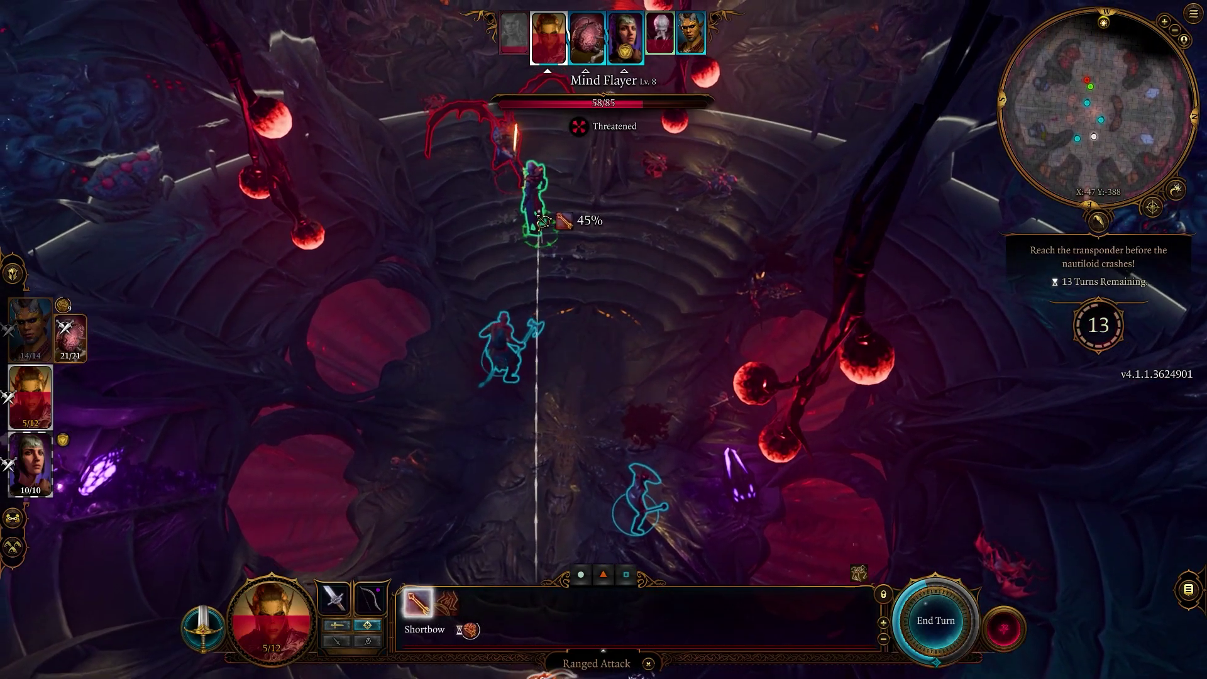
# Step: Shoot the Mind Flayer with the Shortbow, use Second Wind, and finish the fighter's turn
pyautogui.click(540, 220)
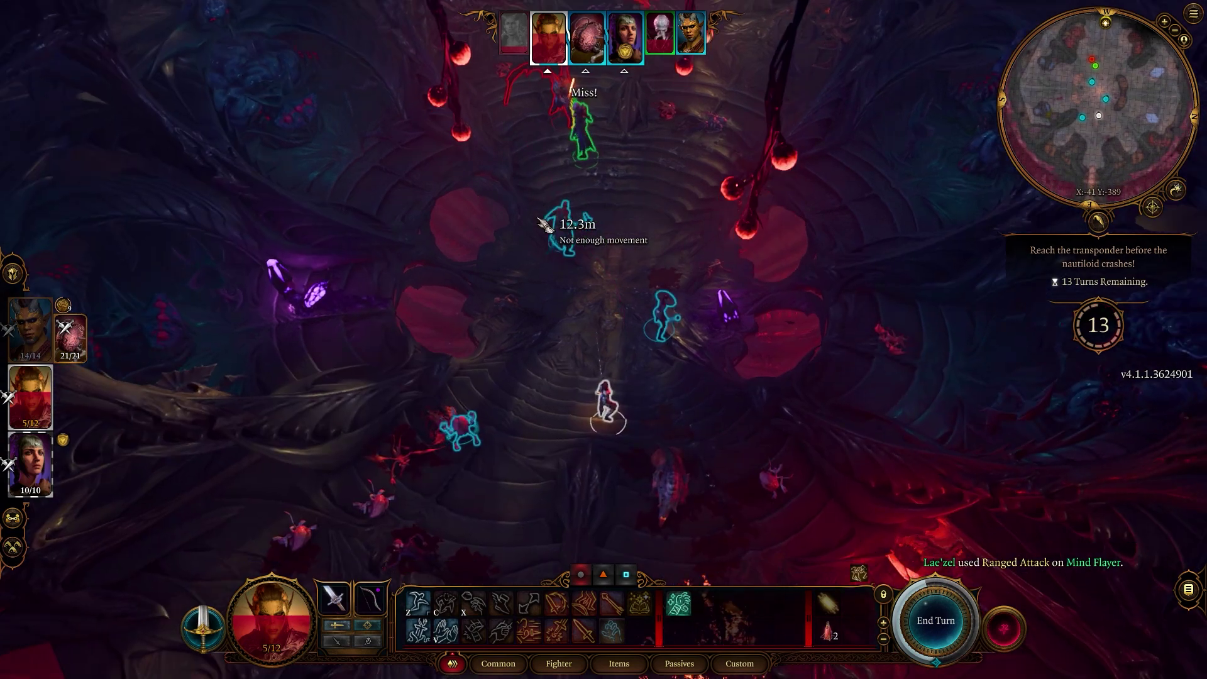
pyautogui.click(681, 609)
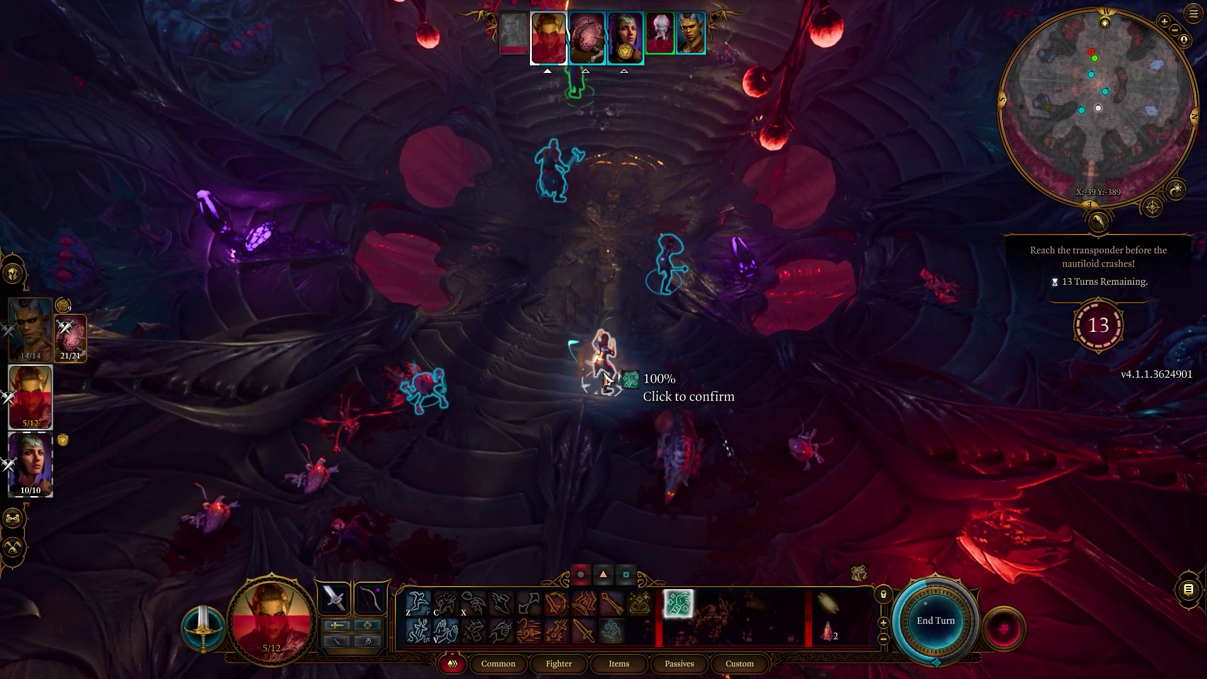
pyautogui.click(936, 621)
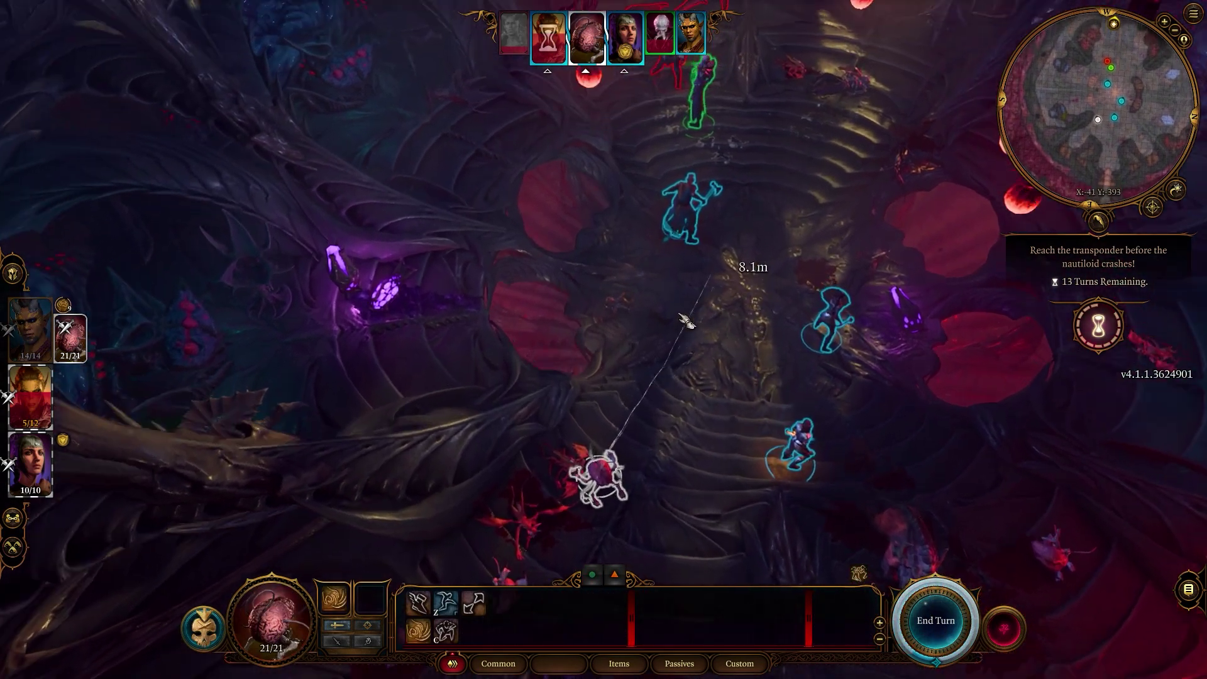
pyautogui.press('w')
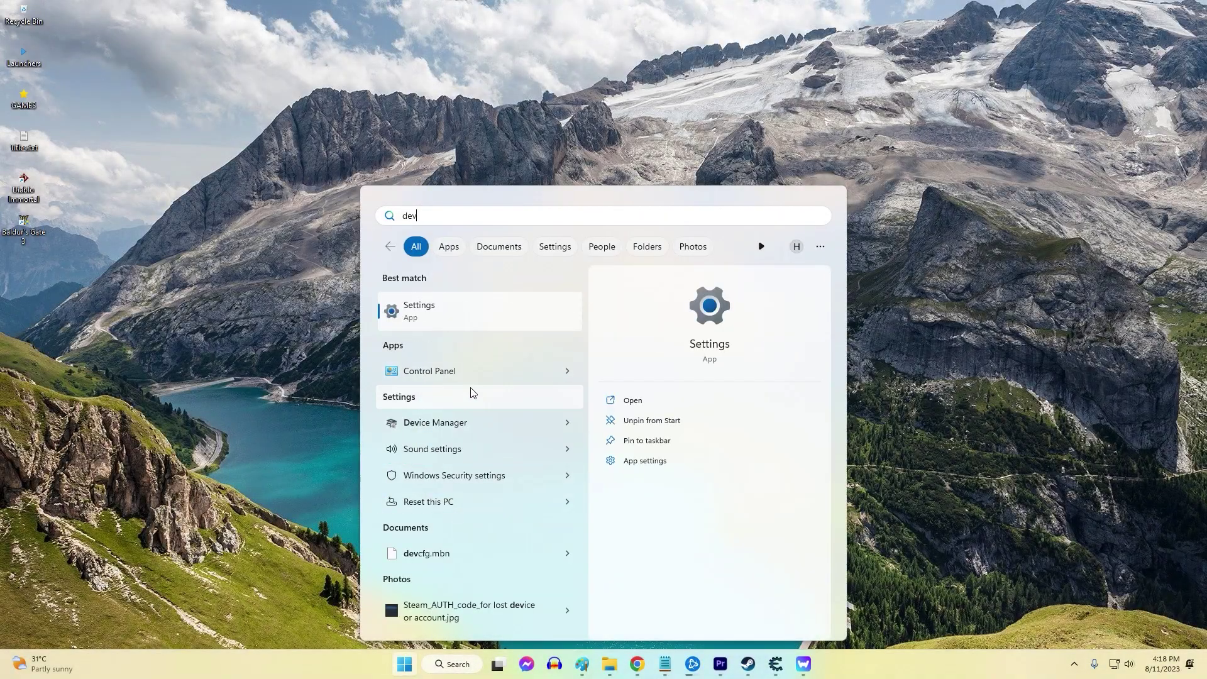
# Step: Launch Device Manager and search automatically for a newer Headphones (2- WH-CH520) driver
pyautogui.click(462, 422)
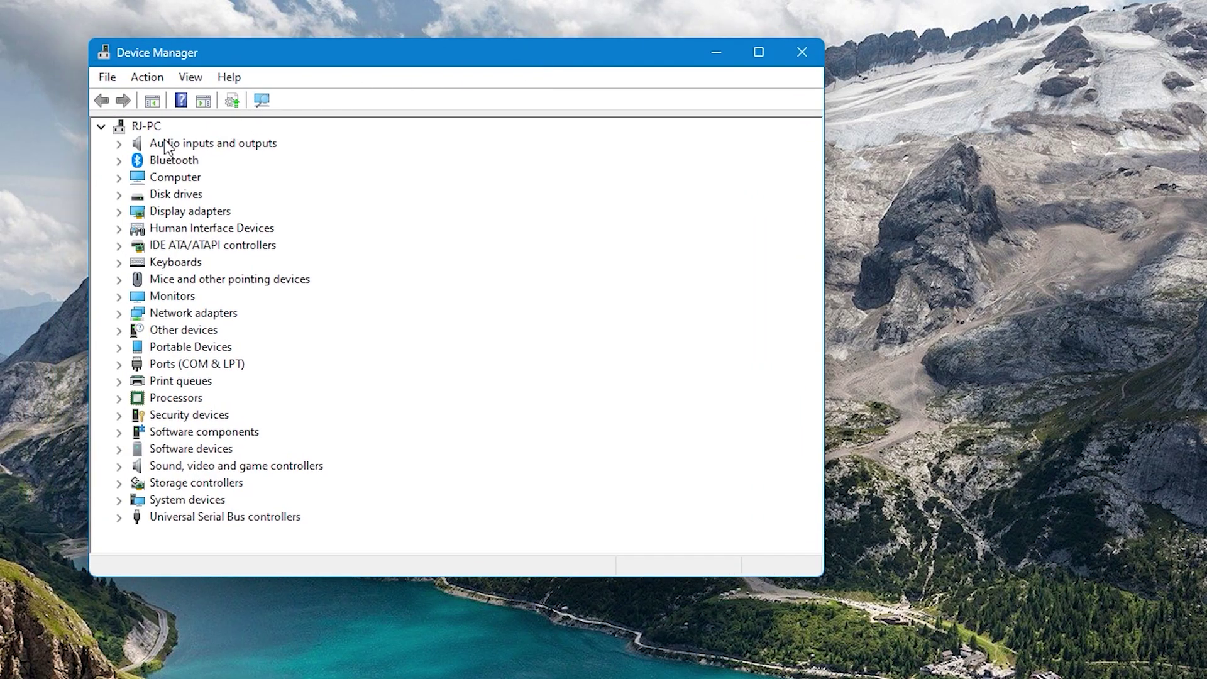
pyautogui.click(120, 144)
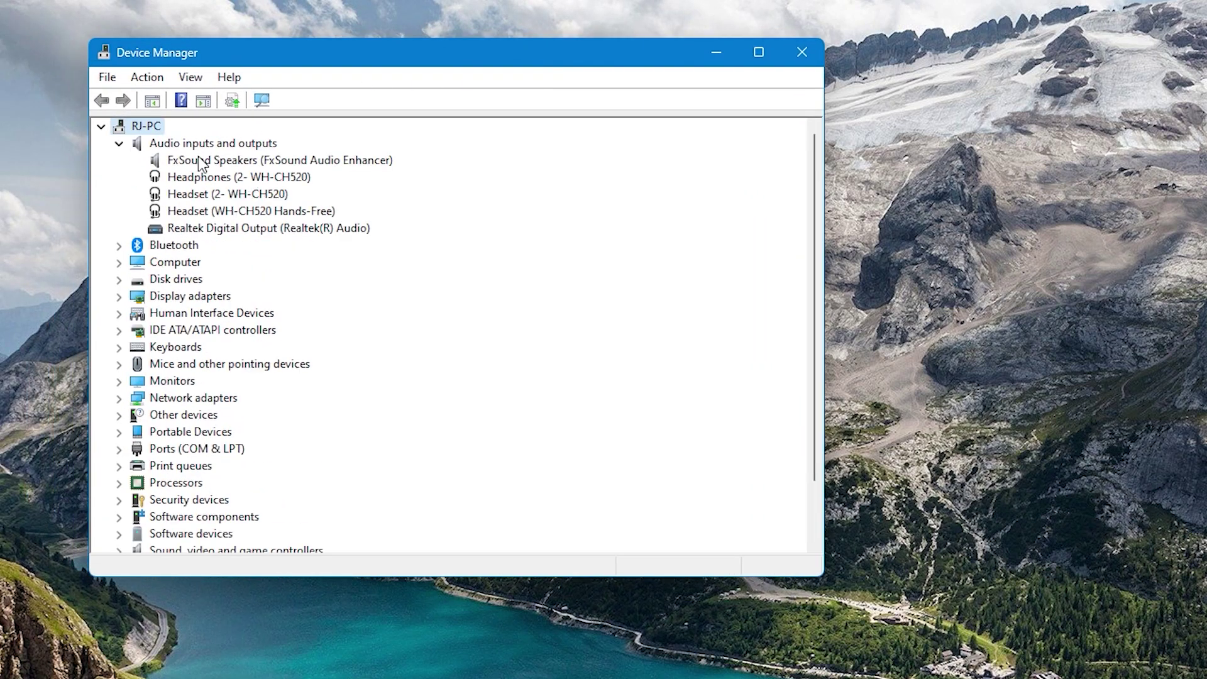
pyautogui.click(212, 179)
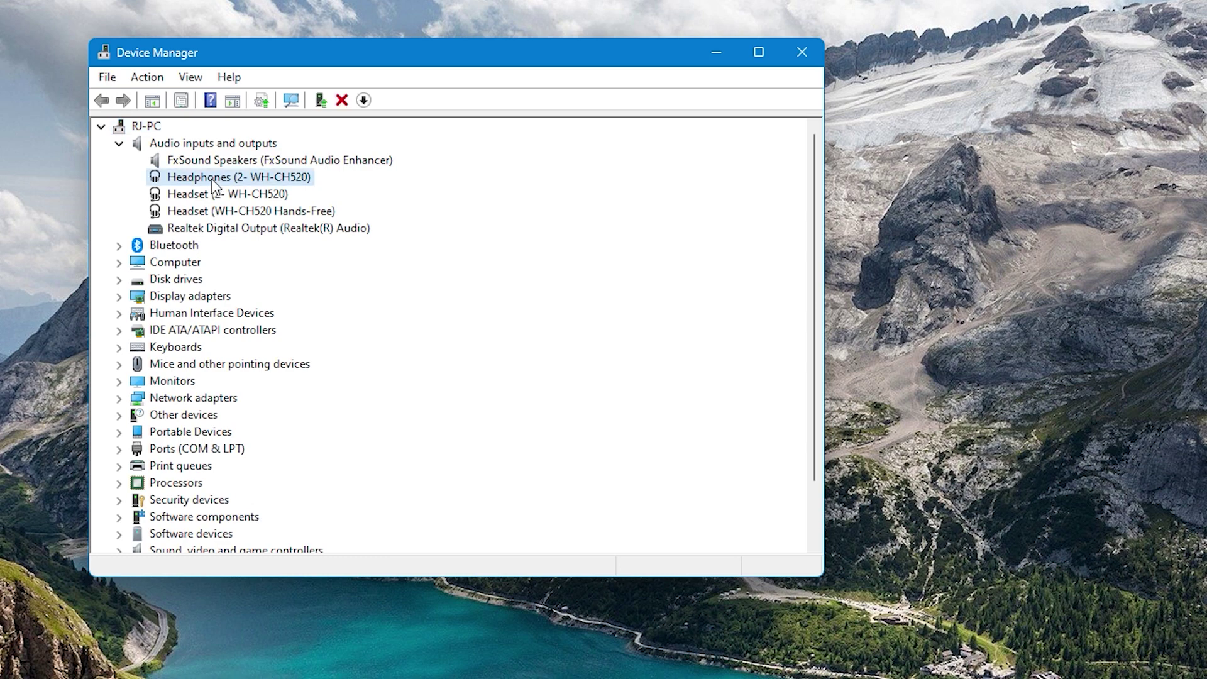
pyautogui.rightClick(211, 179)
pyautogui.click(293, 193)
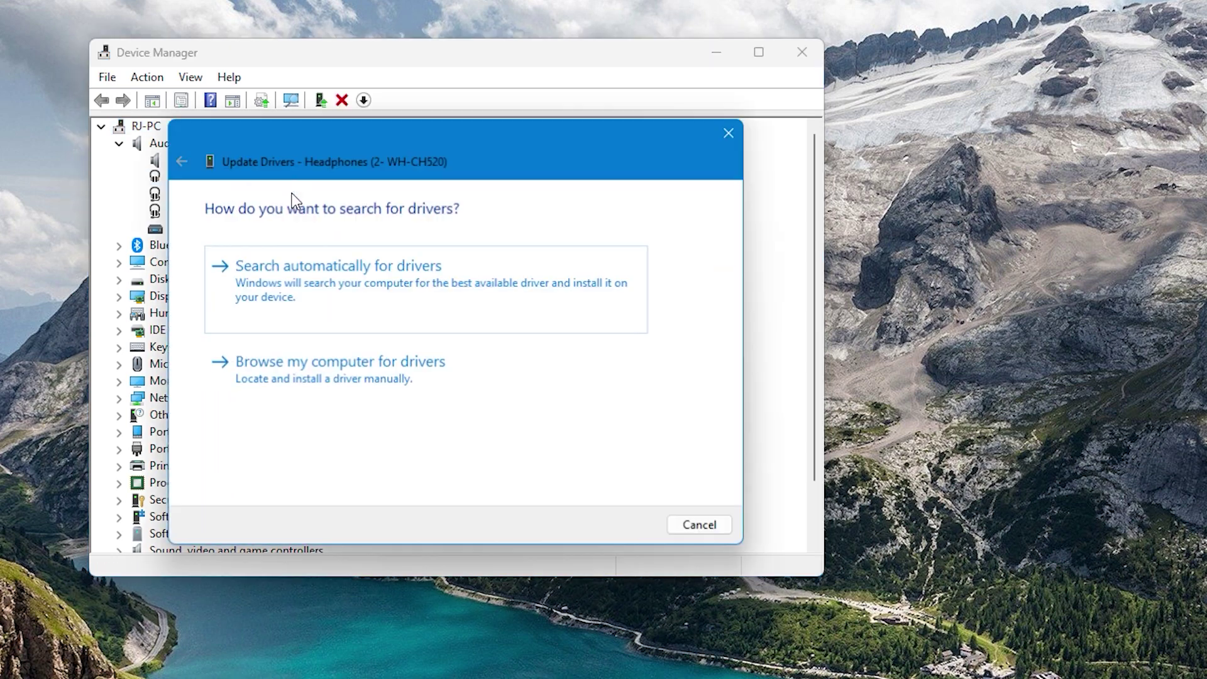
pyautogui.click(297, 272)
pyautogui.click(704, 528)
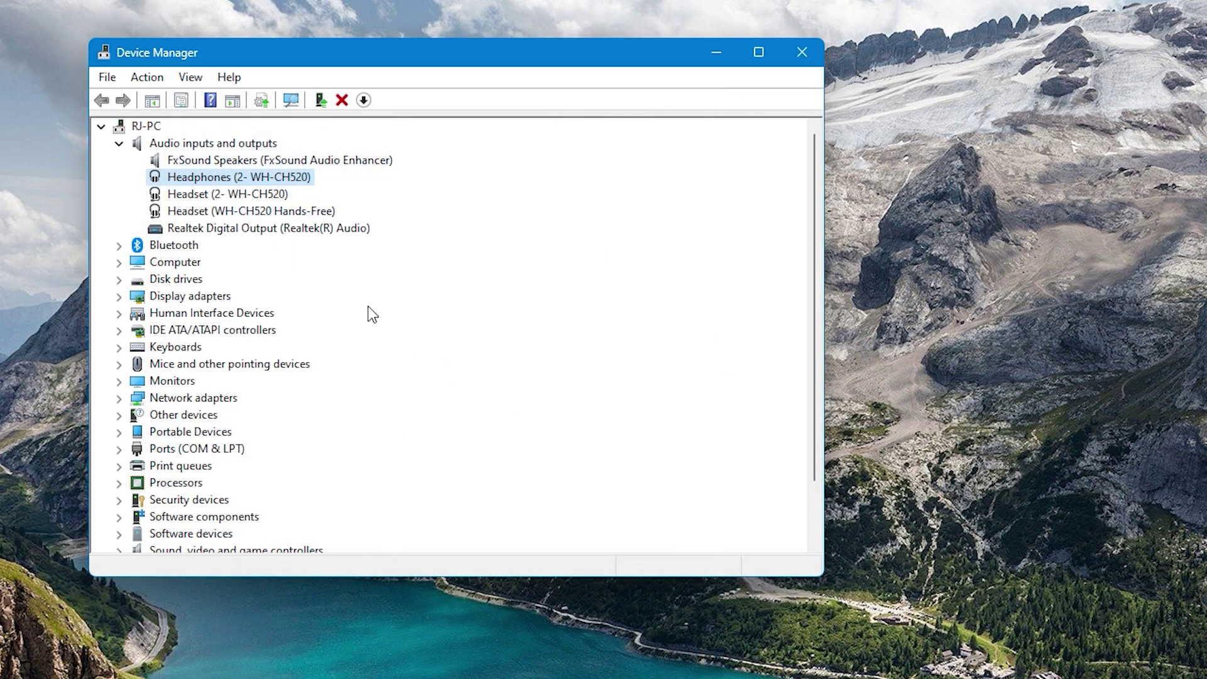
# Step: Search automatically for a newer Headset (2- WH-CH520) driver
pyautogui.rightClick(204, 202)
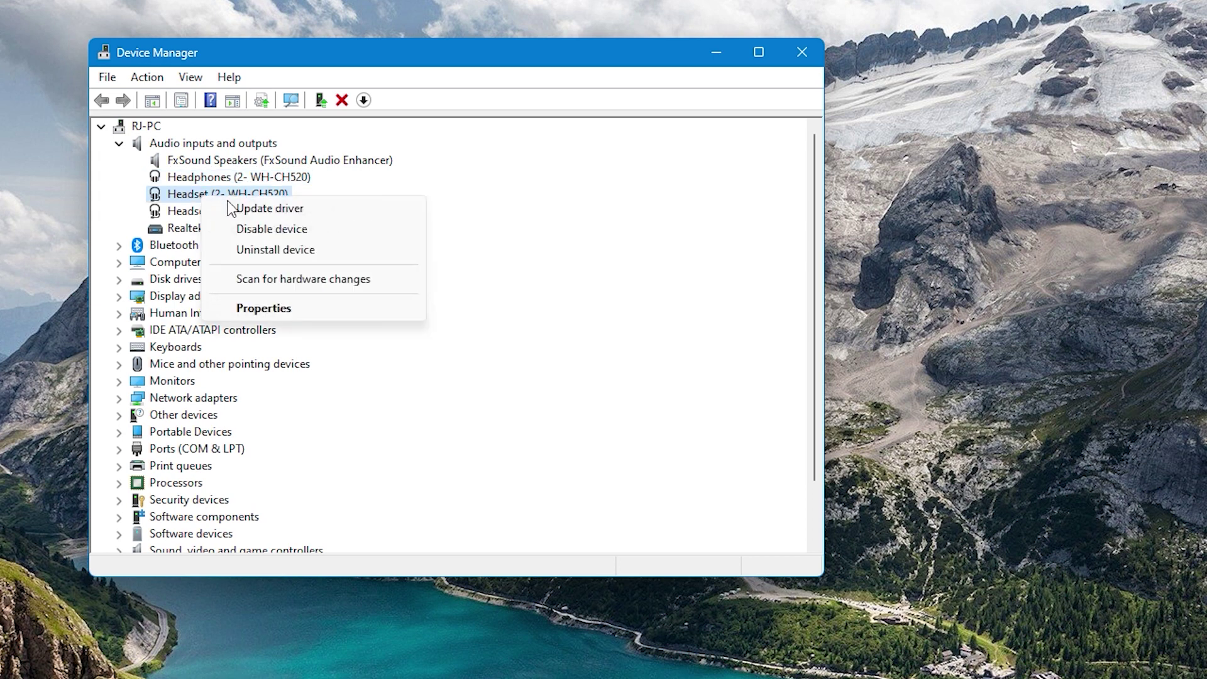
pyautogui.click(282, 209)
pyautogui.click(438, 301)
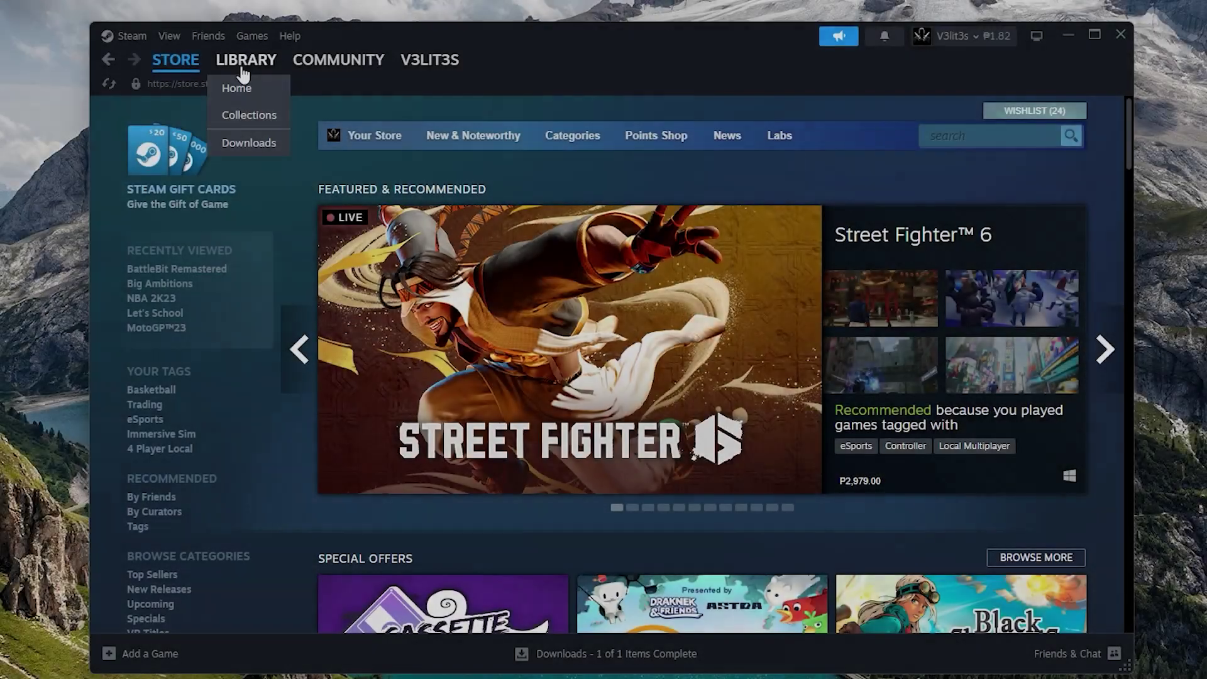
# Step: Go to NBA 2K23's Installed Files properties in the Steam library
pyautogui.click(244, 62)
pyautogui.click(176, 279)
pyautogui.rightClick(183, 279)
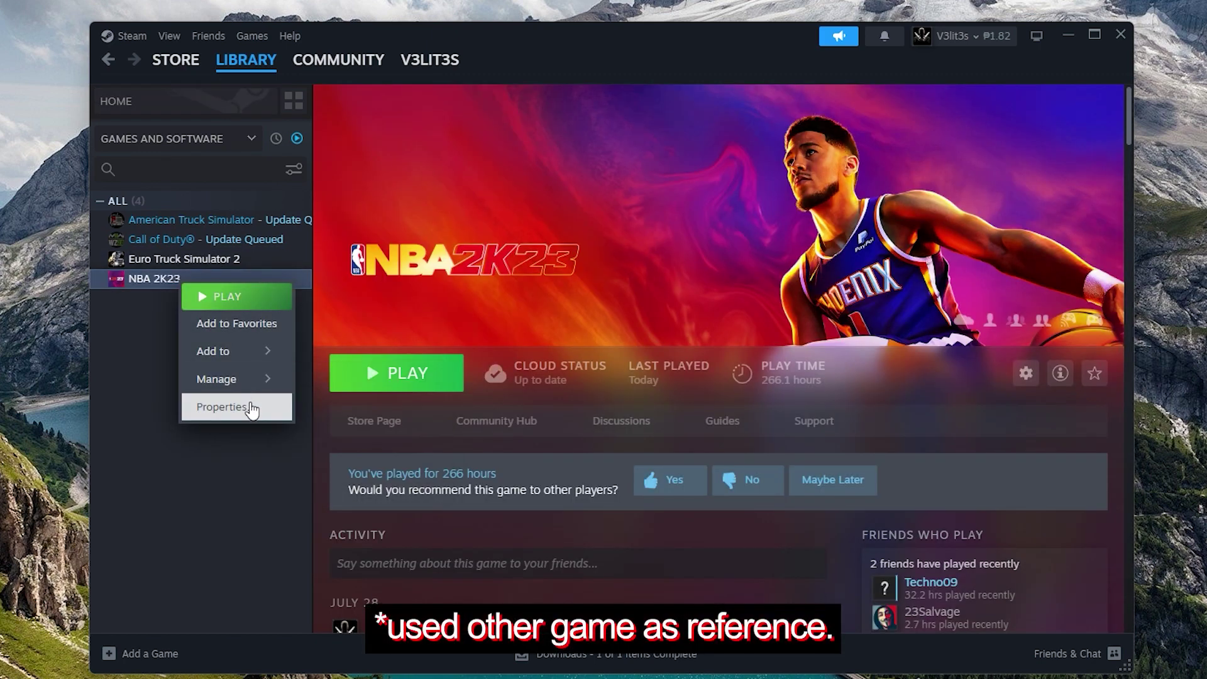
pyautogui.click(250, 406)
pyautogui.click(347, 243)
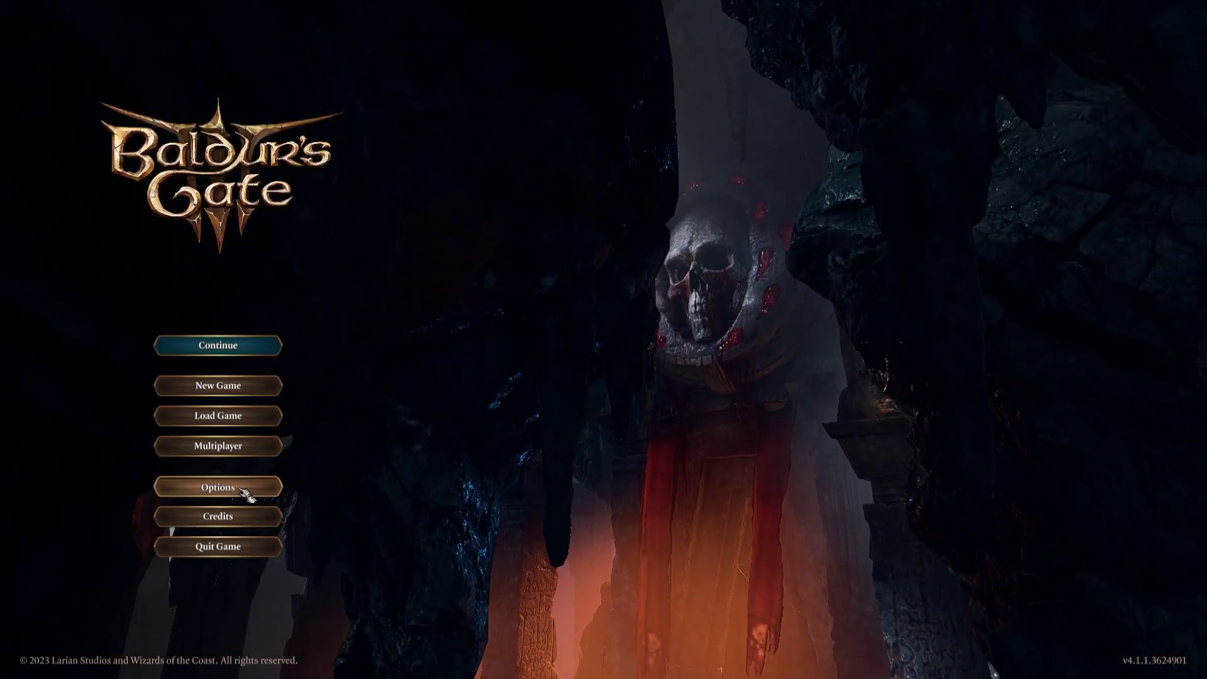
# Step: Raise Master Volume to 100 with Dynamic Range High in the audio settings, then bring up Task Manager
pyautogui.click(217, 486)
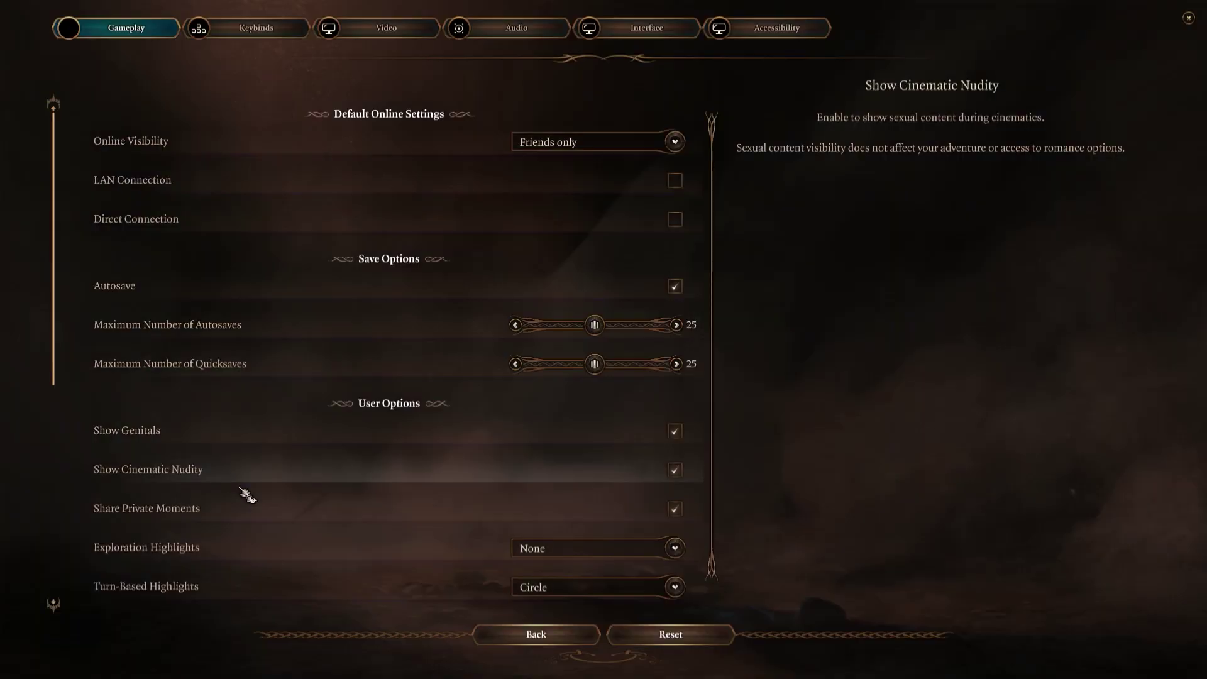
pyautogui.click(547, 32)
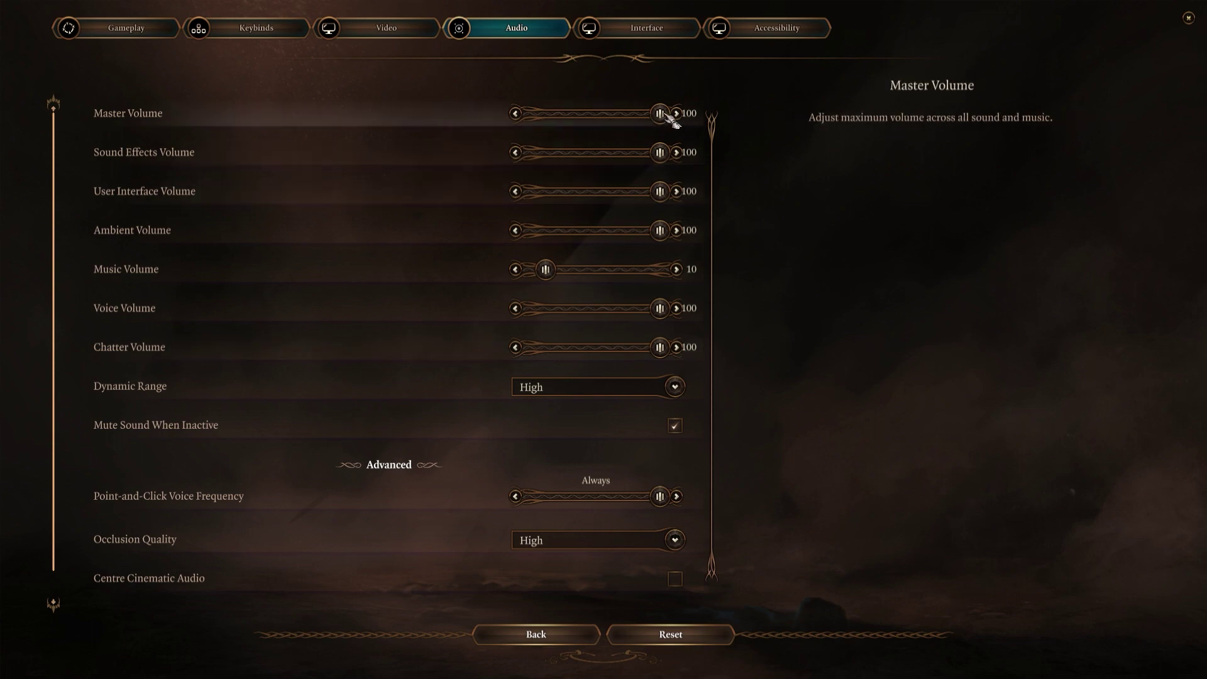
pyautogui.click(679, 114)
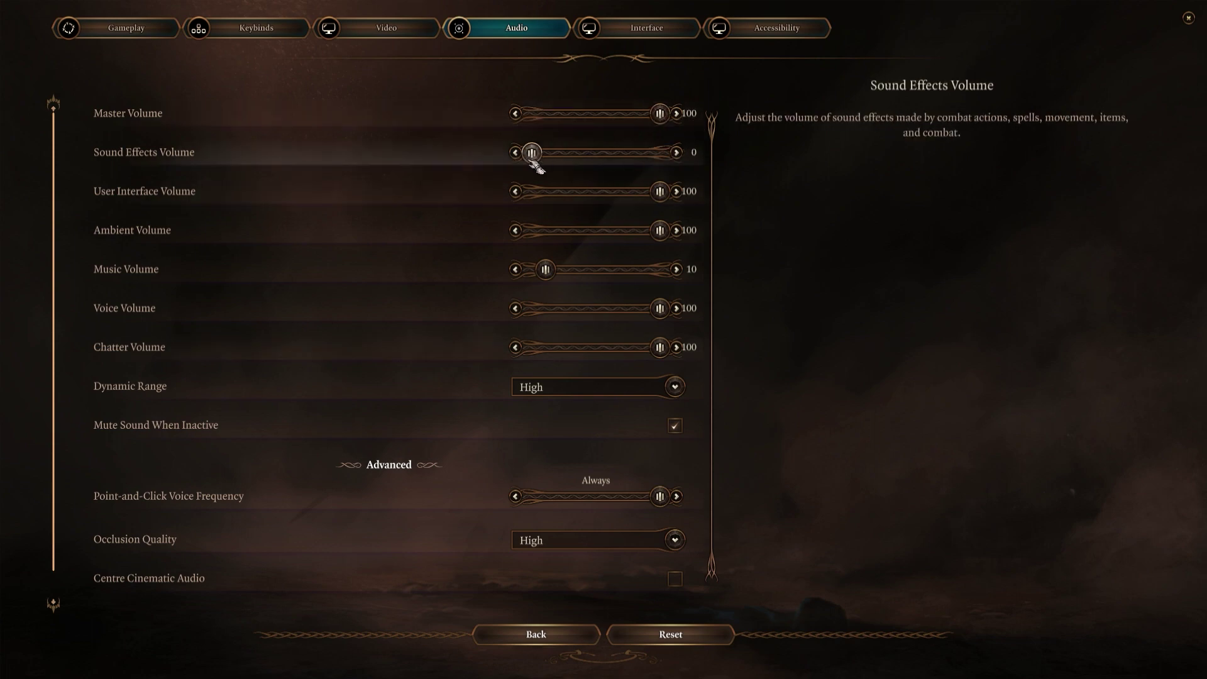
pyautogui.scroll(-1, 641, 368)
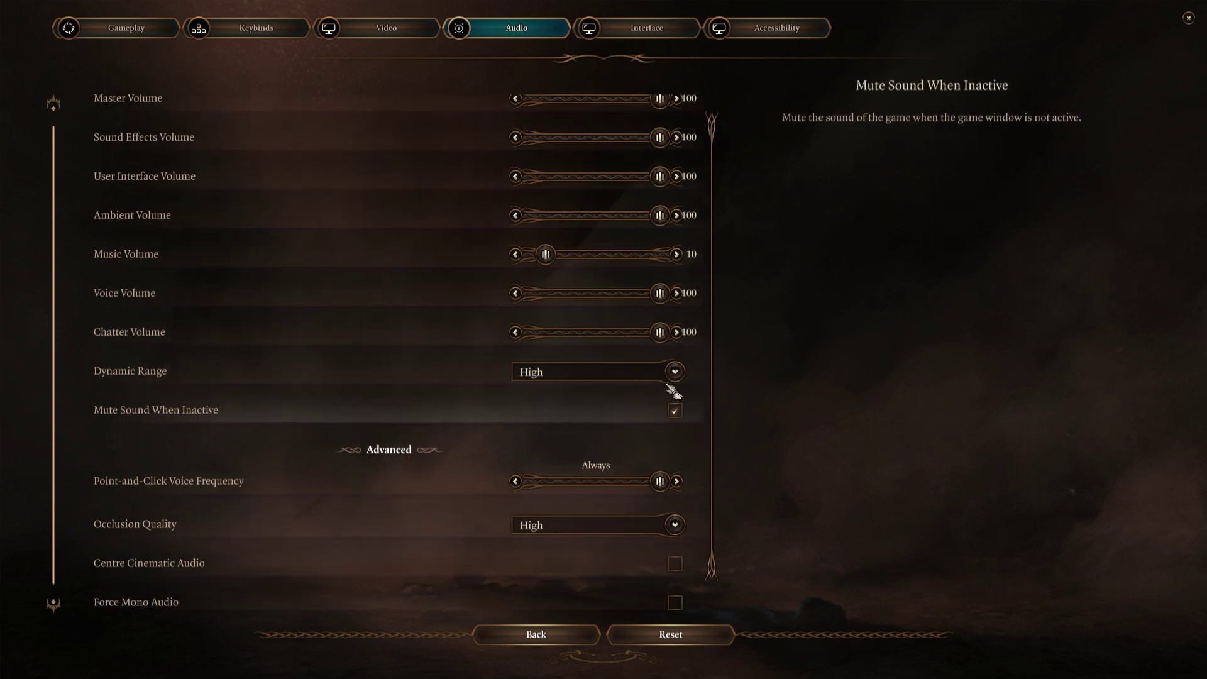
pyautogui.click(564, 424)
pyautogui.scroll(-1, 559, 440)
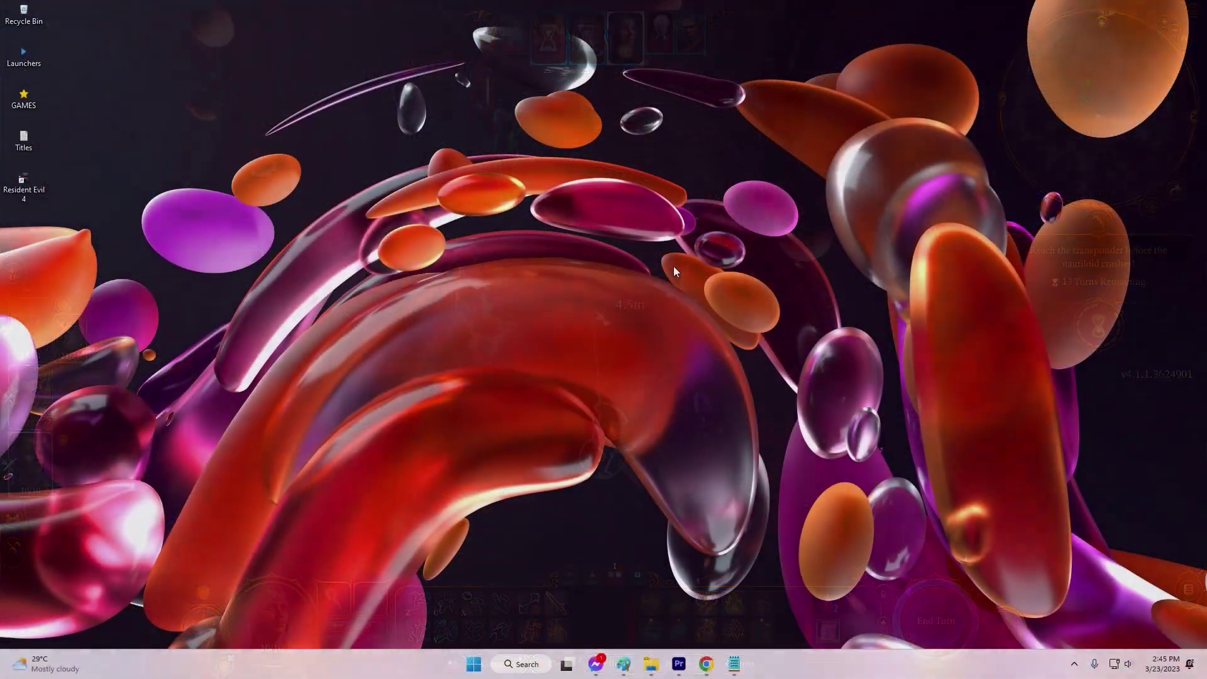
pyautogui.hotkey('ctrl', 'shift', 'Escape')
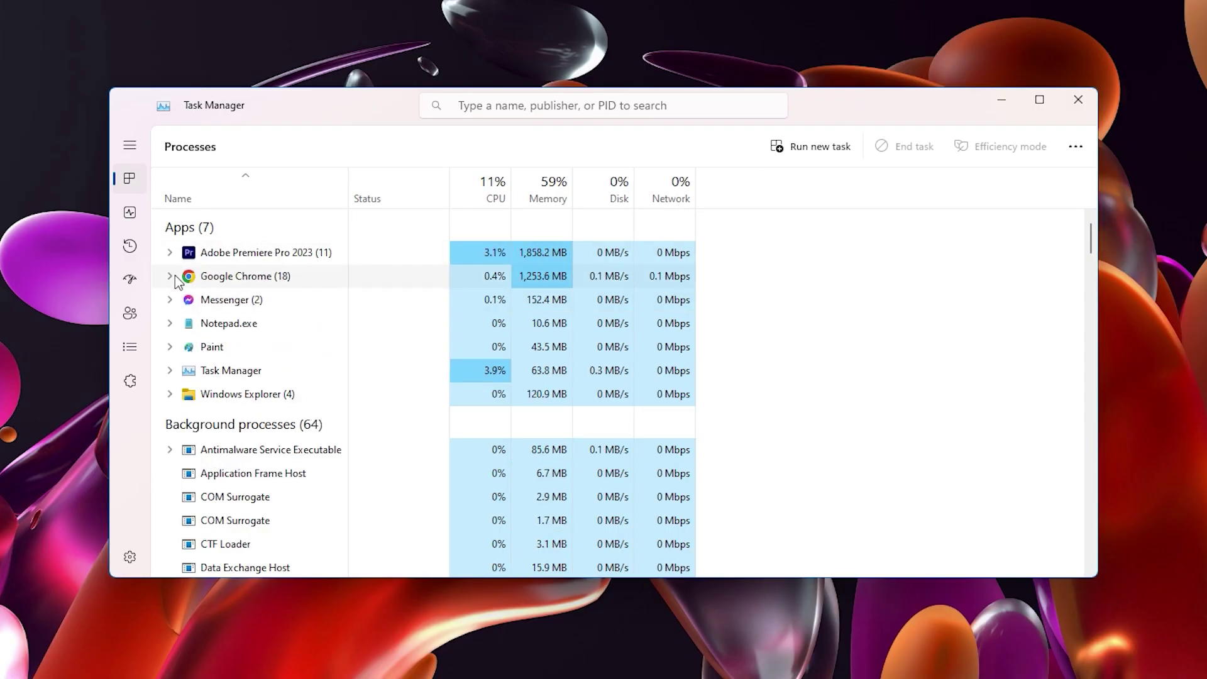
# Step: End all Google Chrome processes from Task Manager
pyautogui.click(171, 275)
pyautogui.scroll(-2, 318, 415)
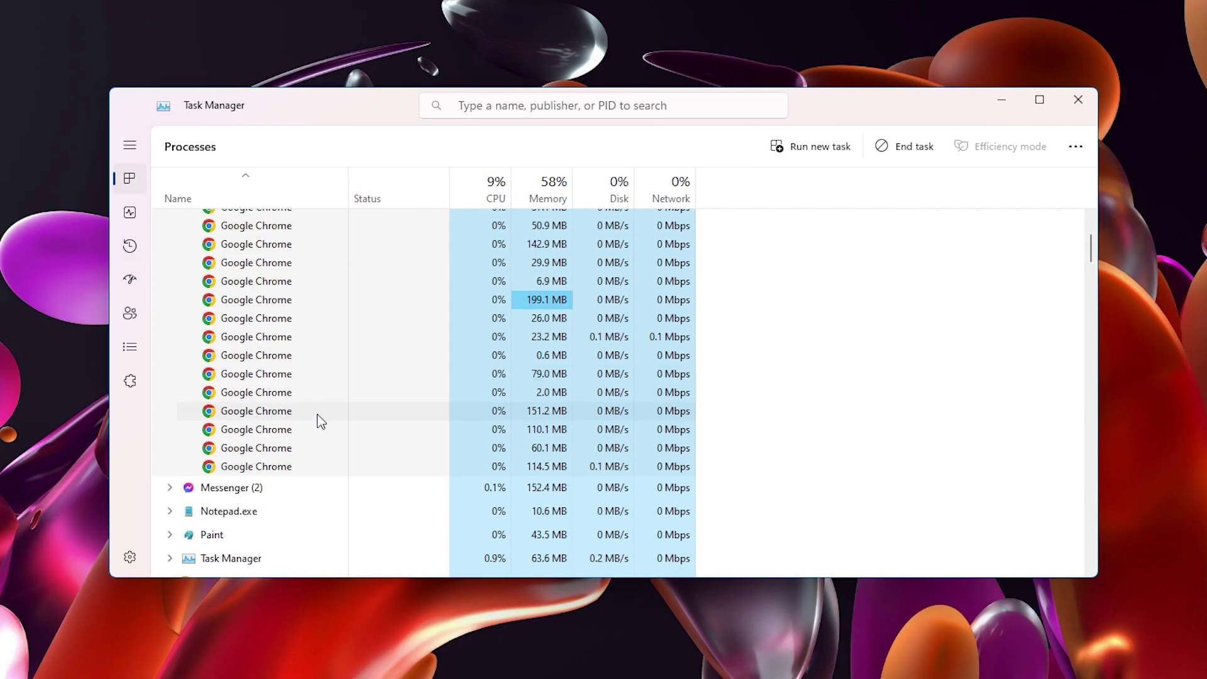
pyautogui.scroll(2, 319, 423)
pyautogui.scroll(1, 232, 320)
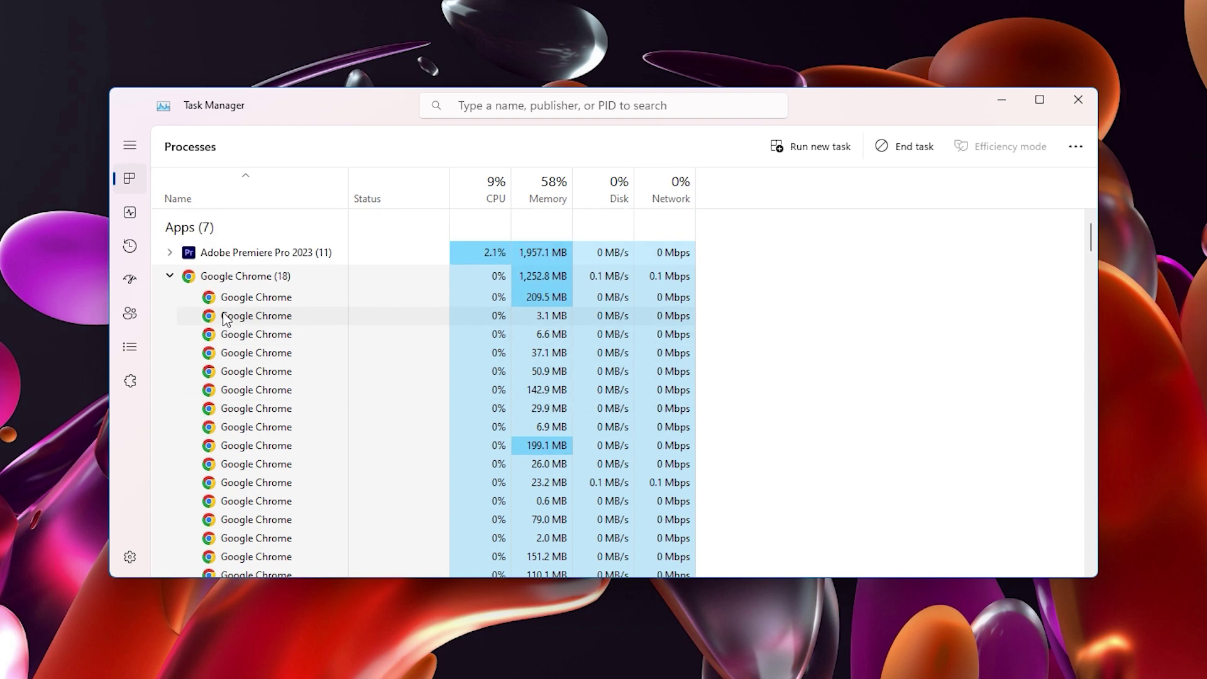
pyautogui.click(170, 276)
pyautogui.rightClick(227, 274)
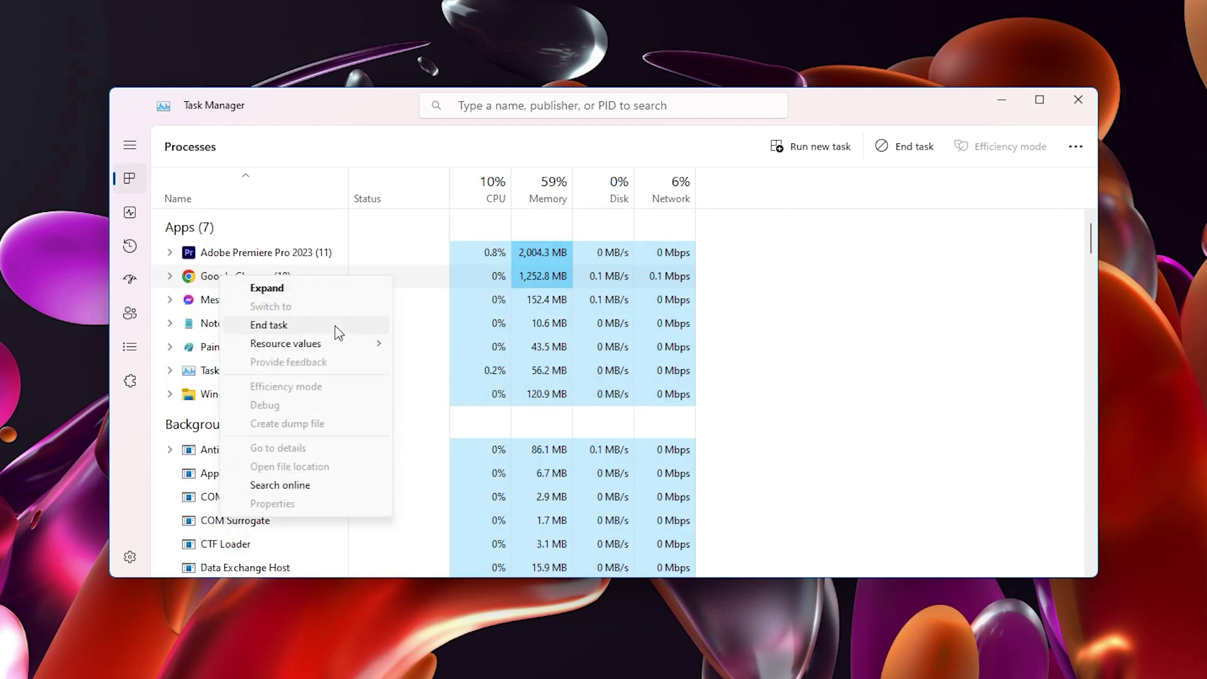
pyautogui.click(269, 324)
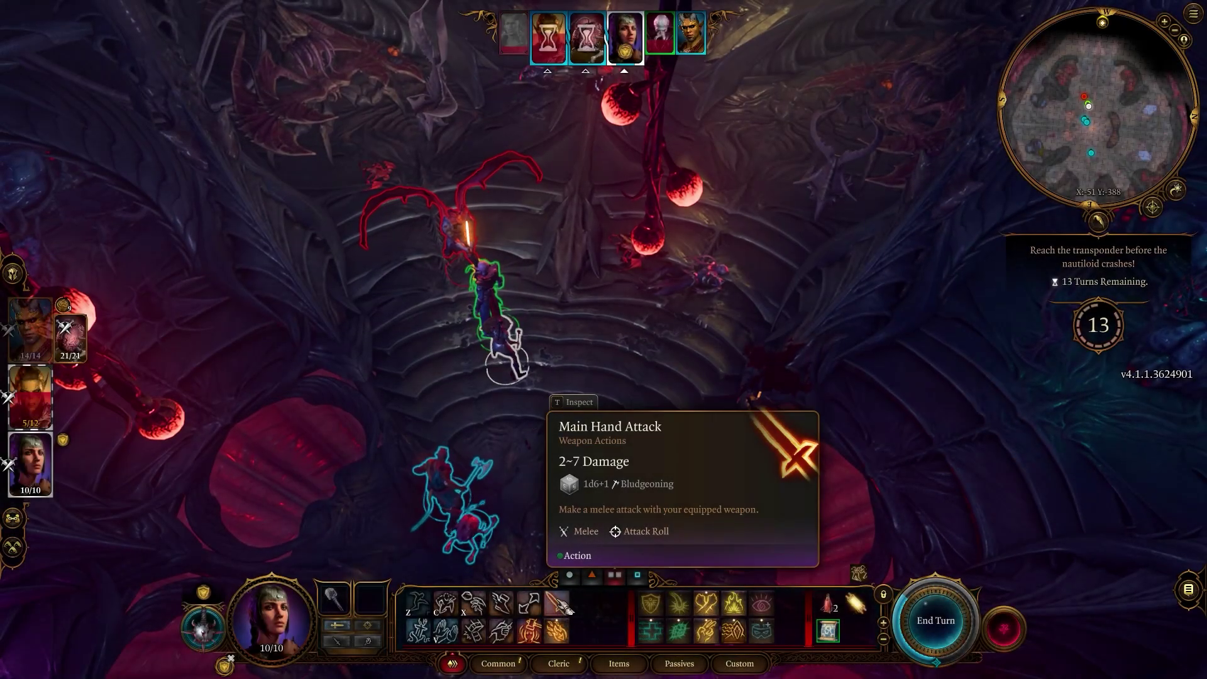
# Step: Hit the Mind Flayer with a main-hand mace attack
pyautogui.click(558, 602)
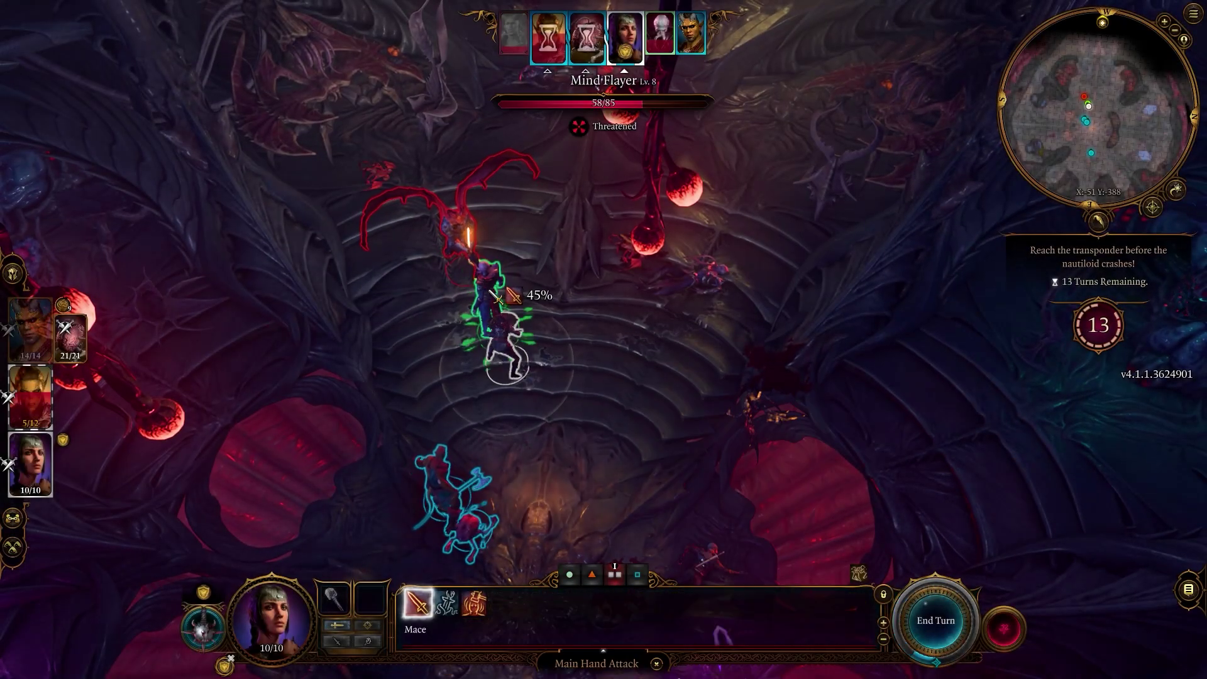
pyautogui.click(496, 297)
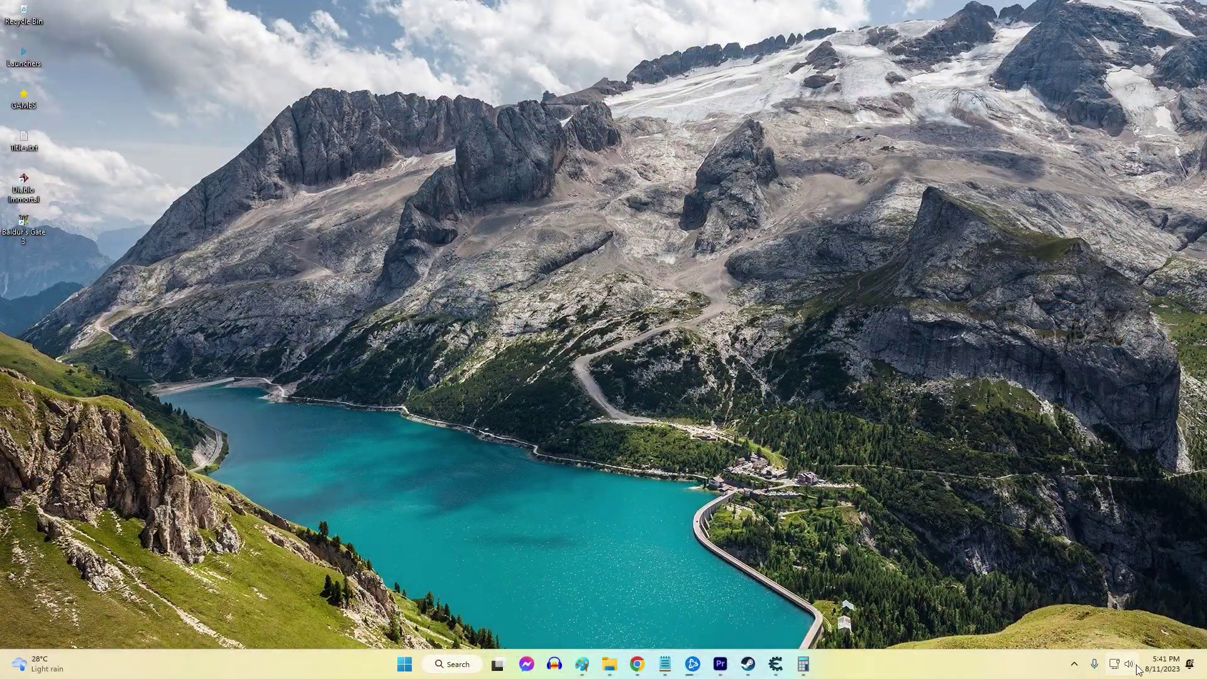
# Step: Route Baldur's Gate 3 audio to Headphones (Office speaker) in the volume mixer, then close Settings
pyautogui.rightClick(1129, 664)
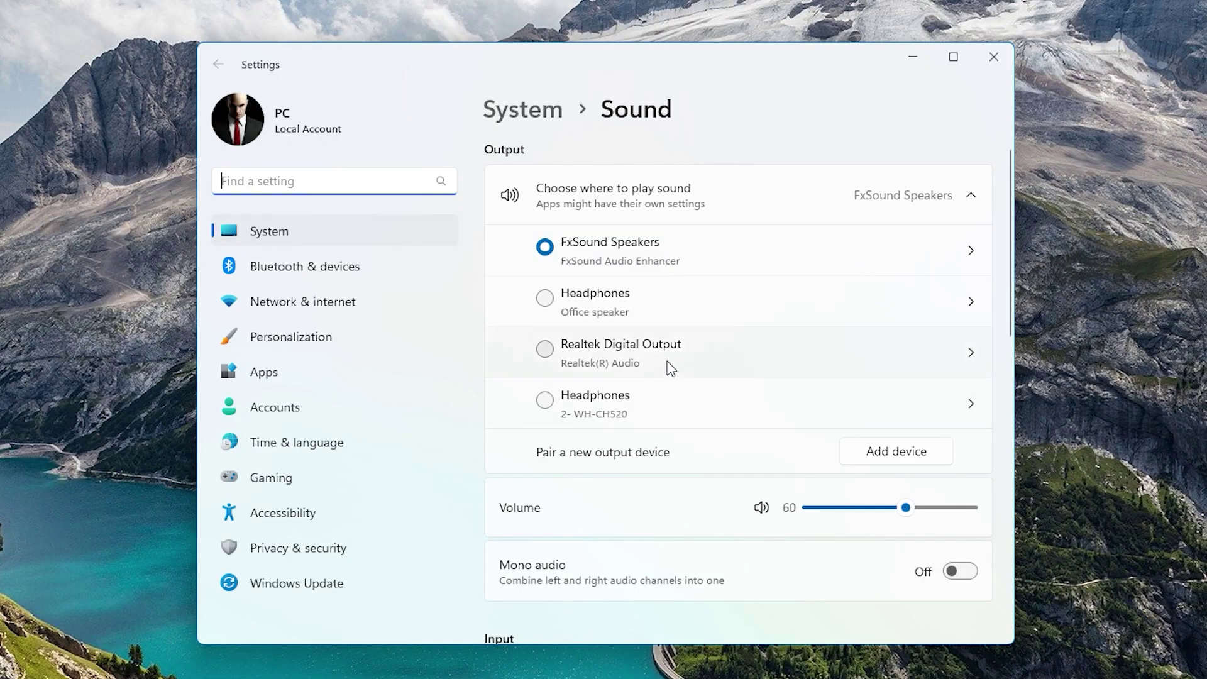
pyautogui.scroll(-3, 688, 406)
pyautogui.scroll(-3, 688, 406)
pyautogui.scroll(-2, 688, 406)
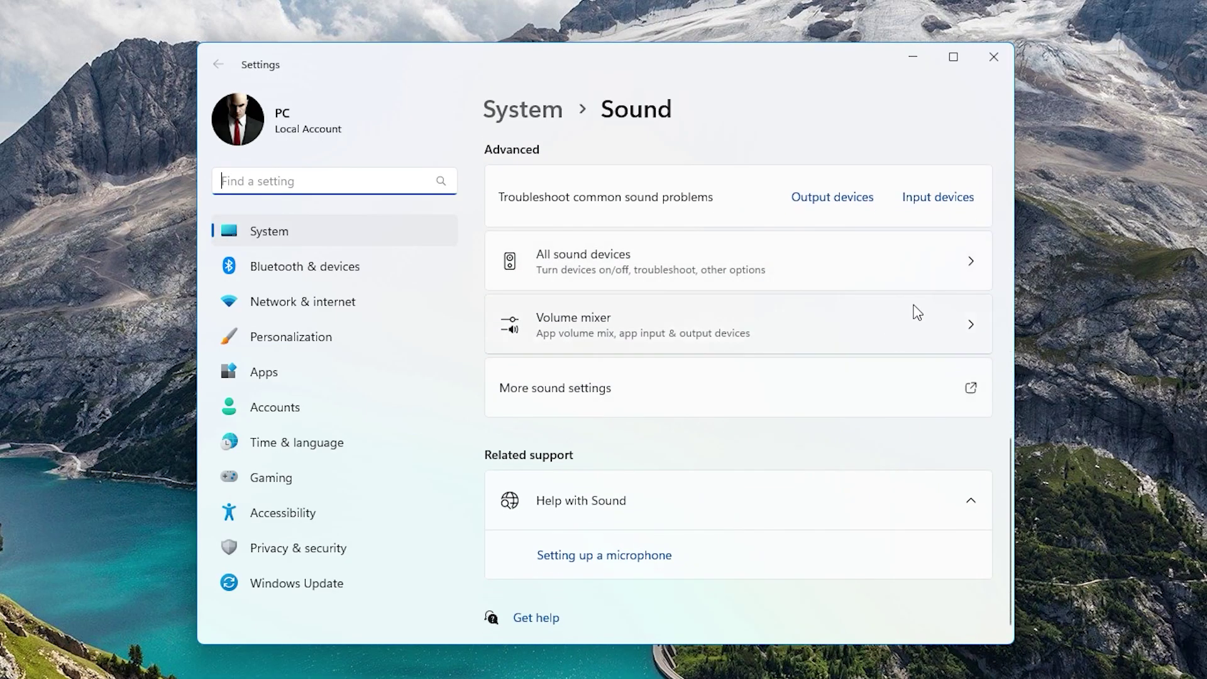
pyautogui.click(896, 322)
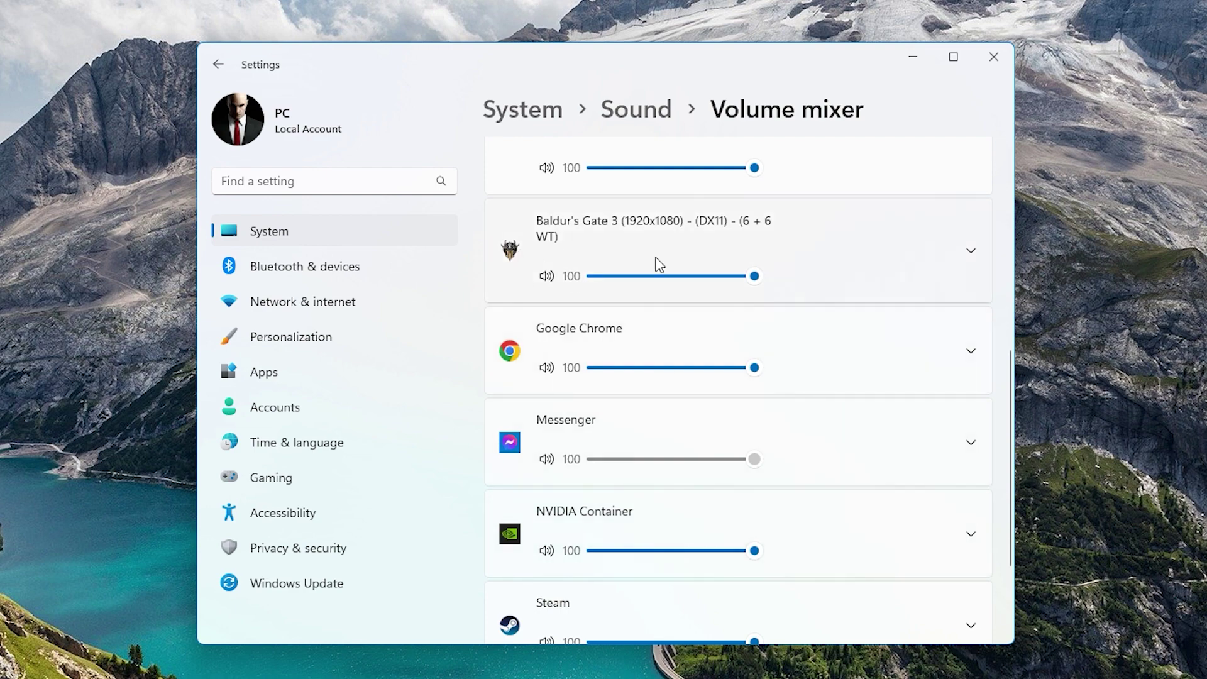
pyautogui.click(971, 253)
pyautogui.click(887, 325)
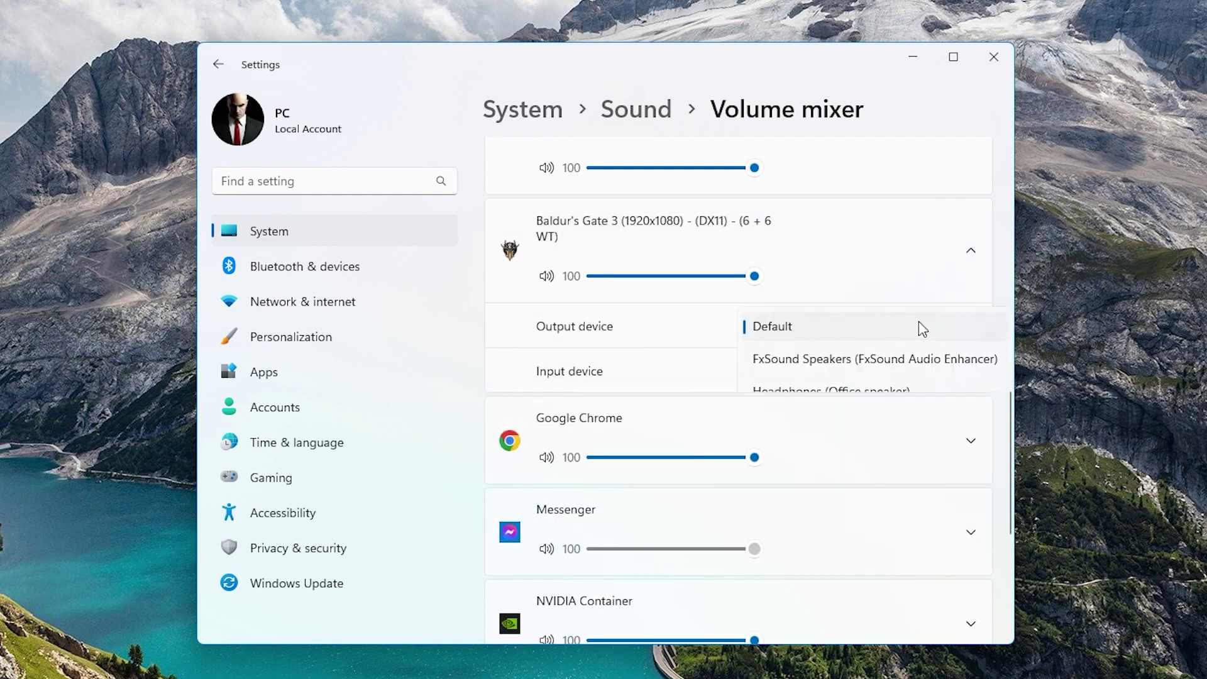
pyautogui.click(839, 394)
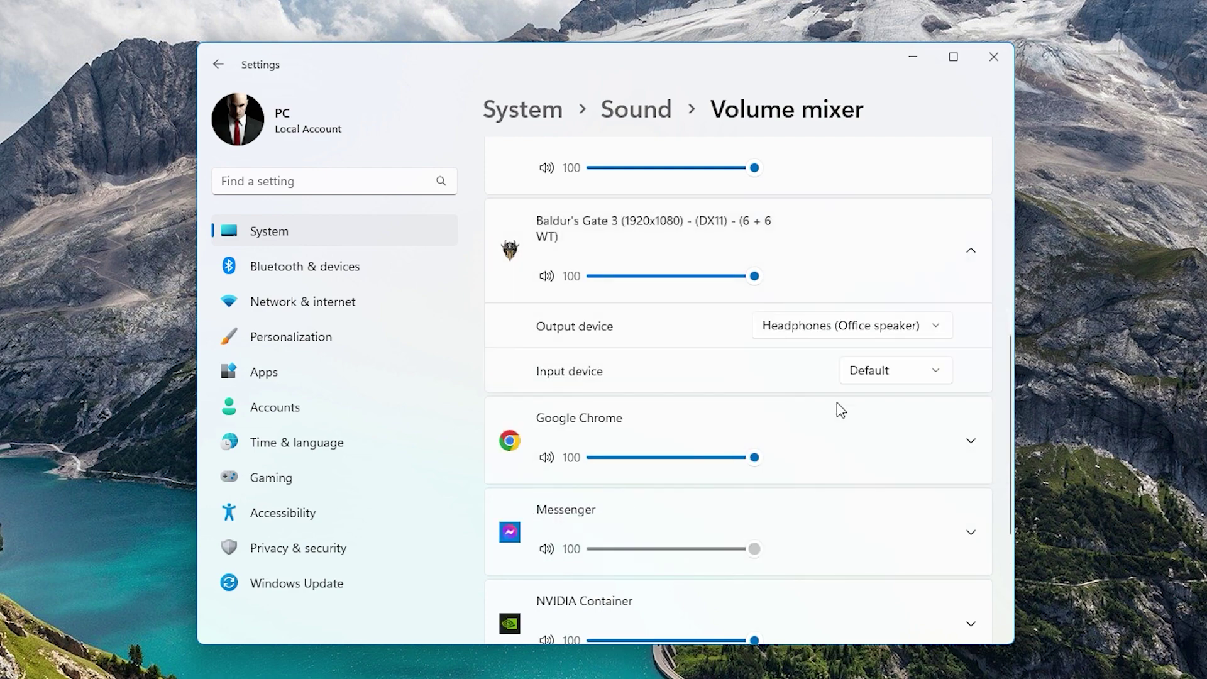
pyautogui.click(994, 57)
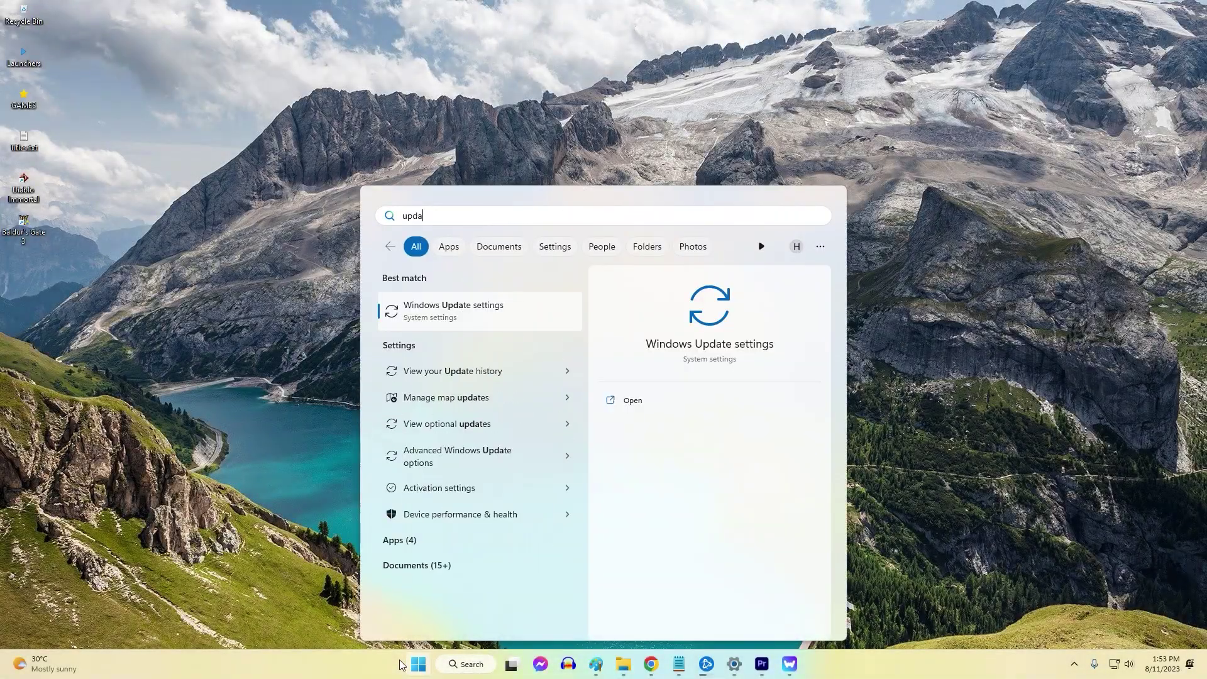
# Step: Start a check for updates on the Windows Update page
pyautogui.press('Return')
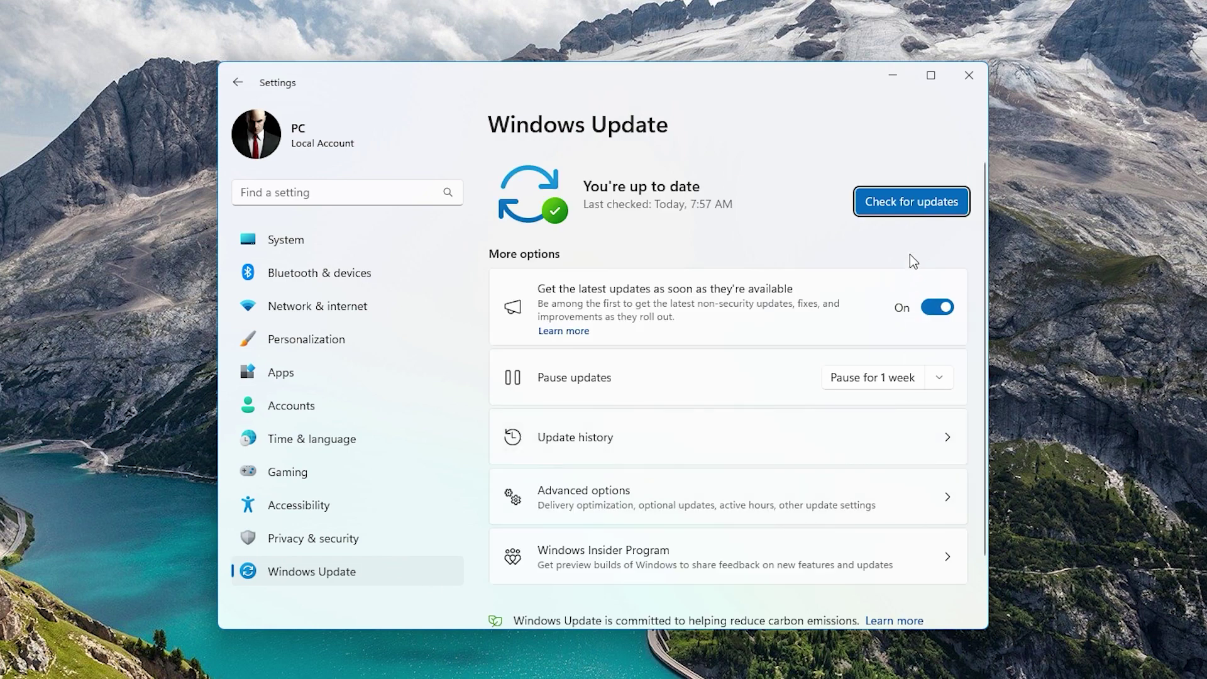
pyautogui.click(900, 205)
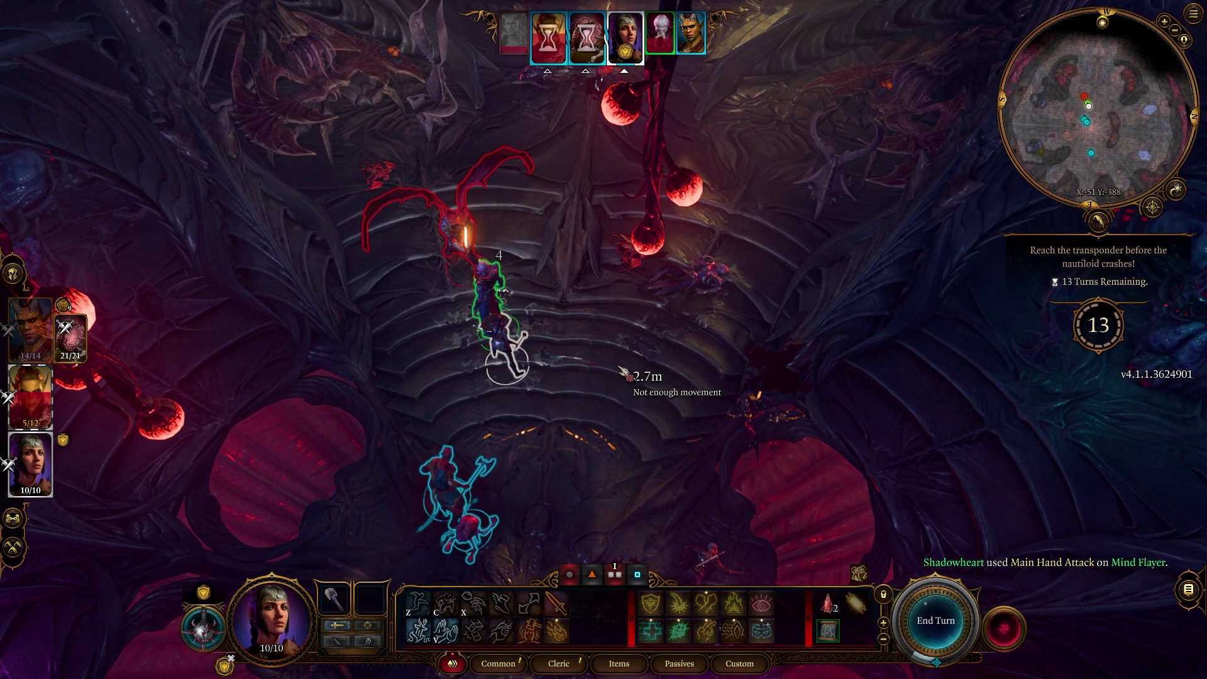
# Step: End the party's turn and strike the Mind Flayer with the barbarian's Lacerate
pyautogui.click(932, 630)
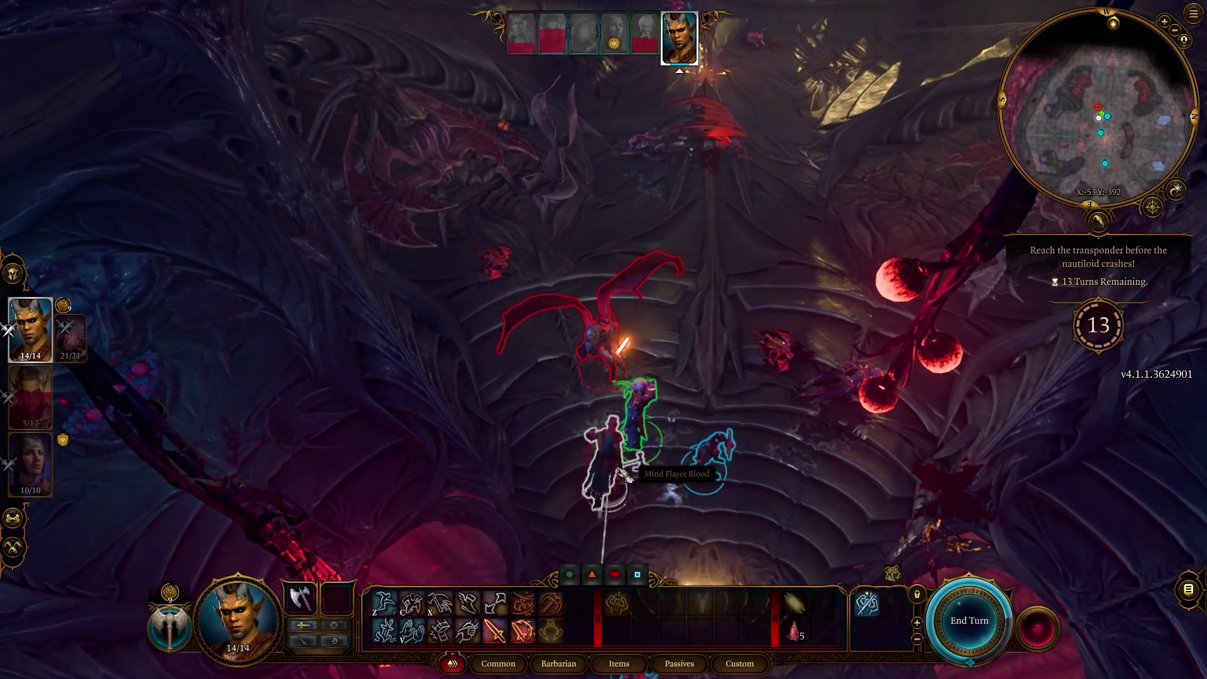
pyautogui.click(526, 633)
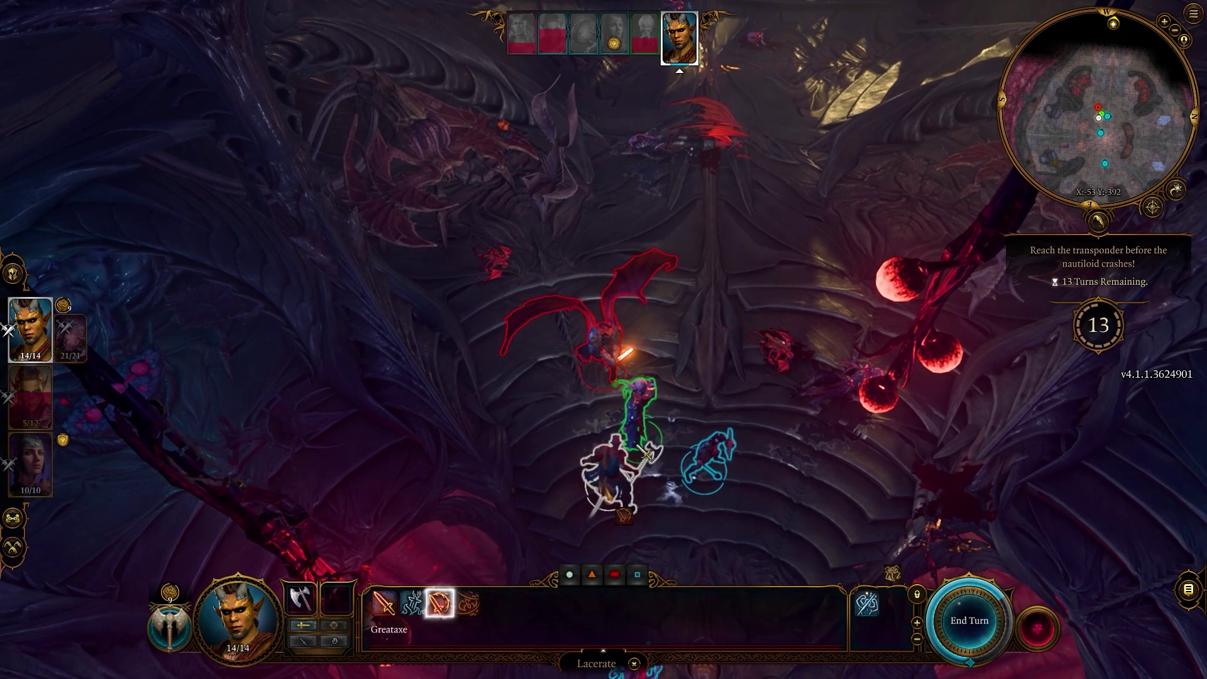
pyautogui.click(649, 403)
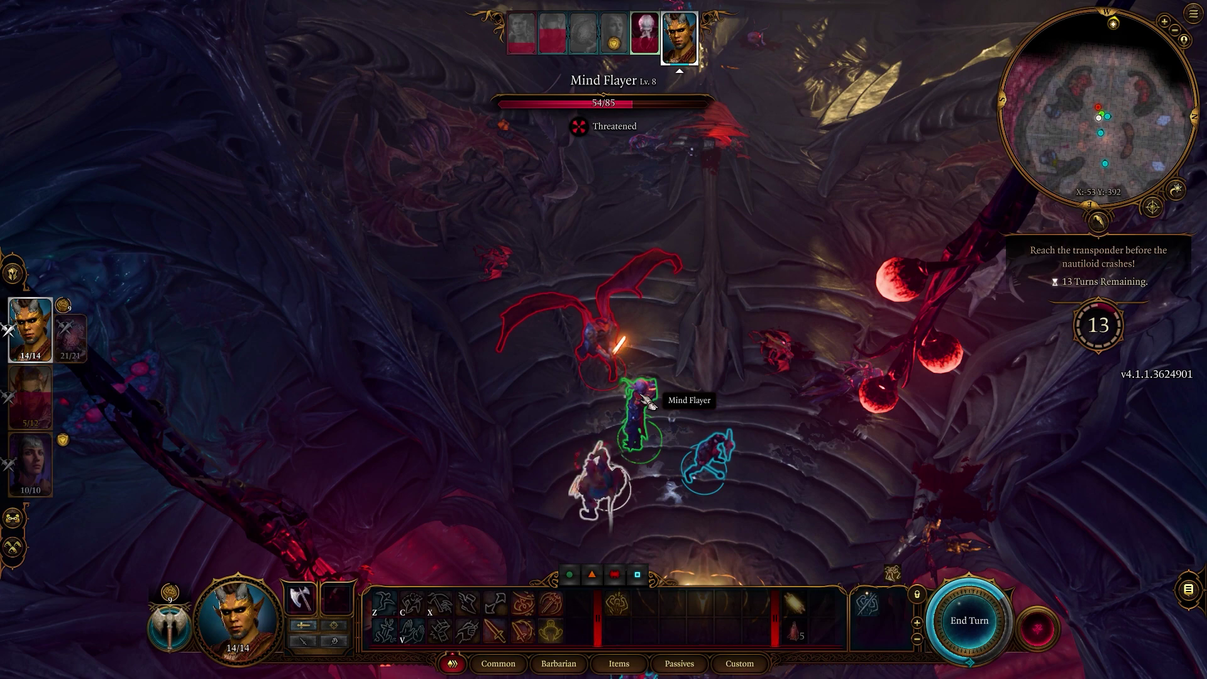